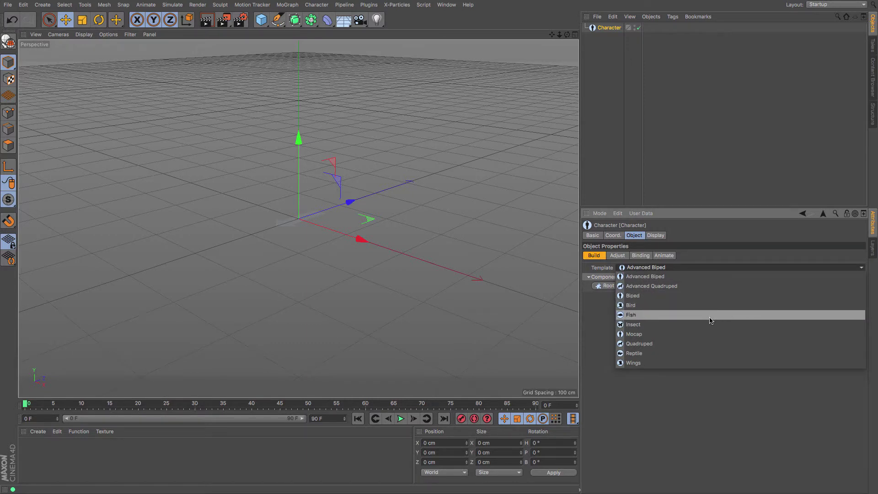
- Choose the Fish template for the Character object and add a Spine (IK) component as its root
{"action": "left_click", "coordinate": [711, 320]}
{"action": "left_click", "coordinate": [637, 287]}
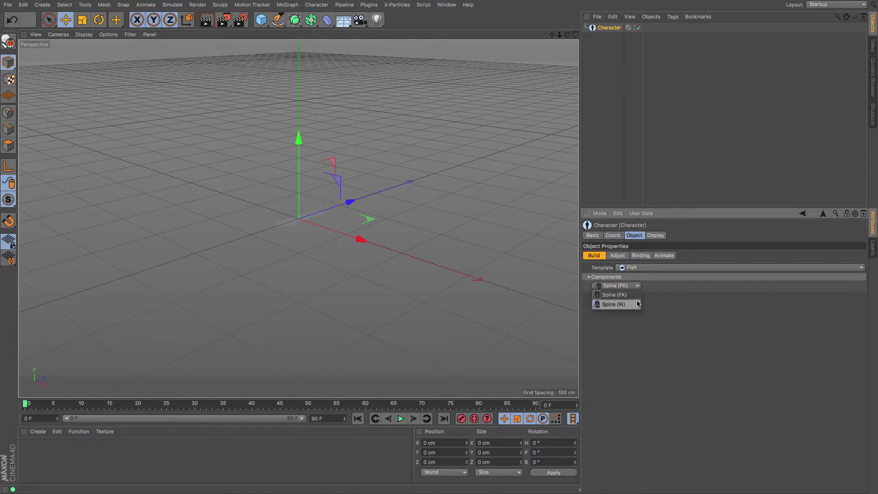
{"action": "left_click", "coordinate": [632, 305]}
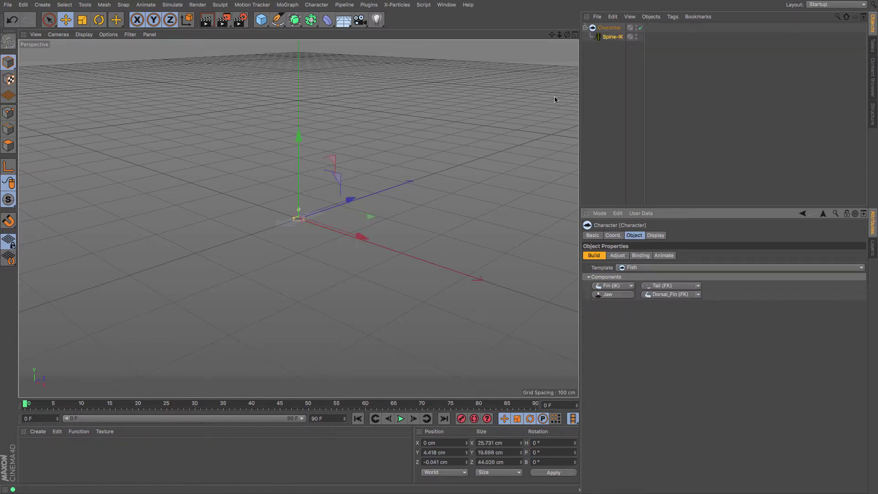
{"action": "left_click_drag", "start_coordinate": [552, 36], "coordinate": [635, 36]}
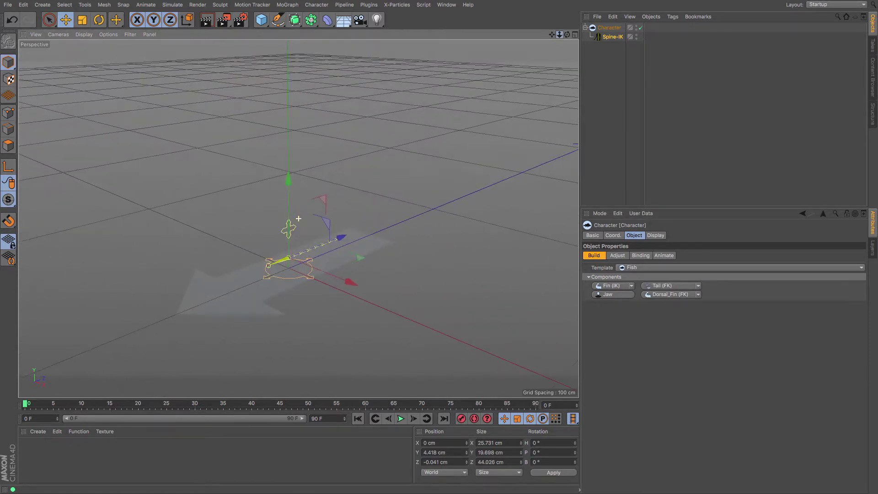
- Add a Fin (FK) component and a Fin (IK) component on the left side of the fish spine
{"action": "left_click", "coordinate": [631, 287]}
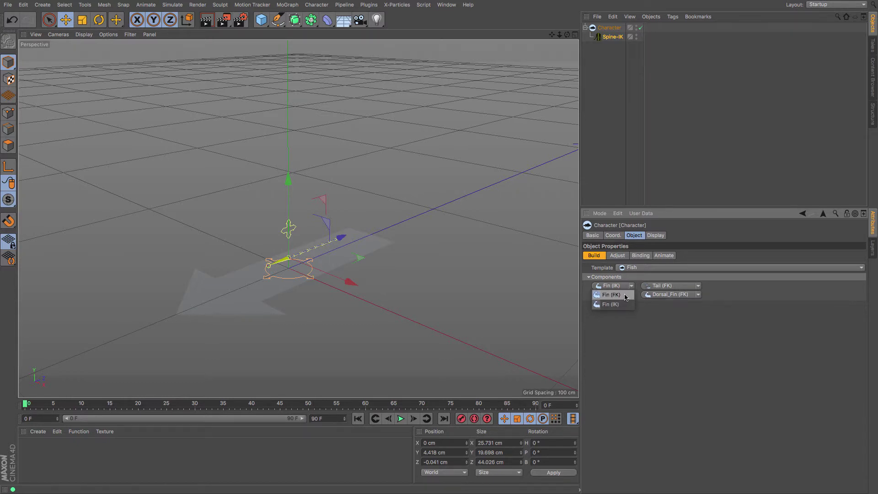
{"action": "left_click", "coordinate": [625, 297]}
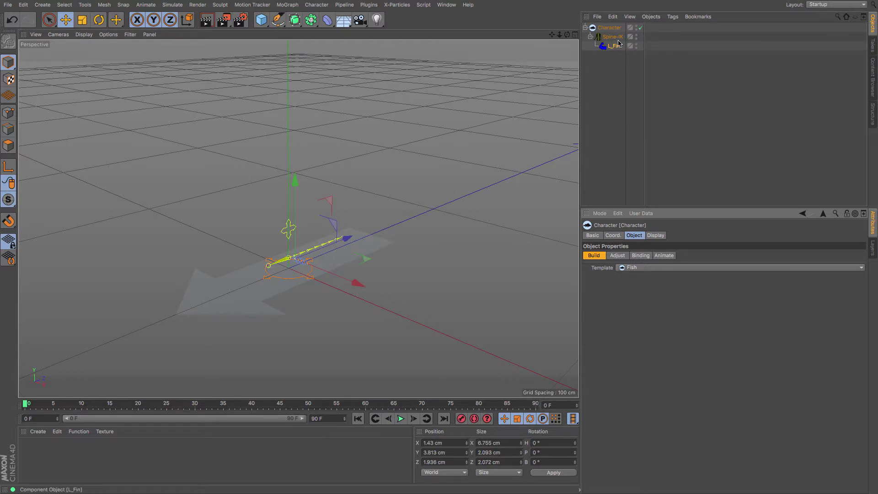
{"action": "left_click", "coordinate": [631, 285]}
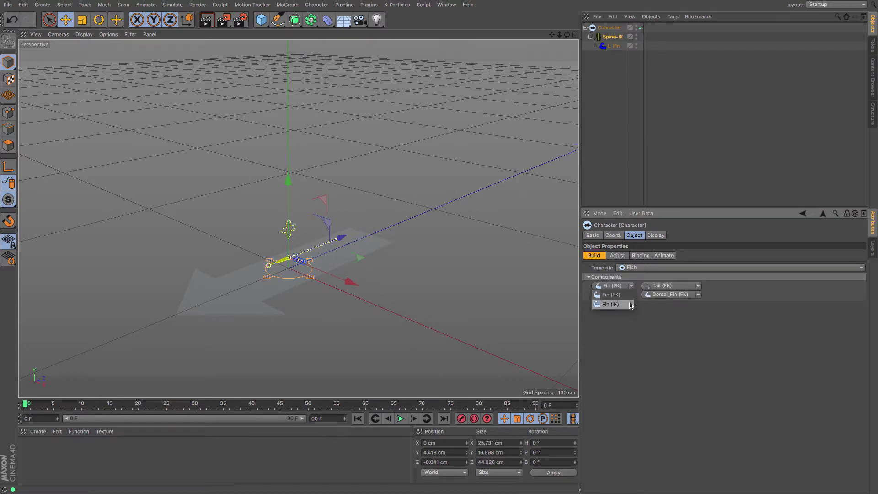
{"action": "left_click", "coordinate": [629, 304]}
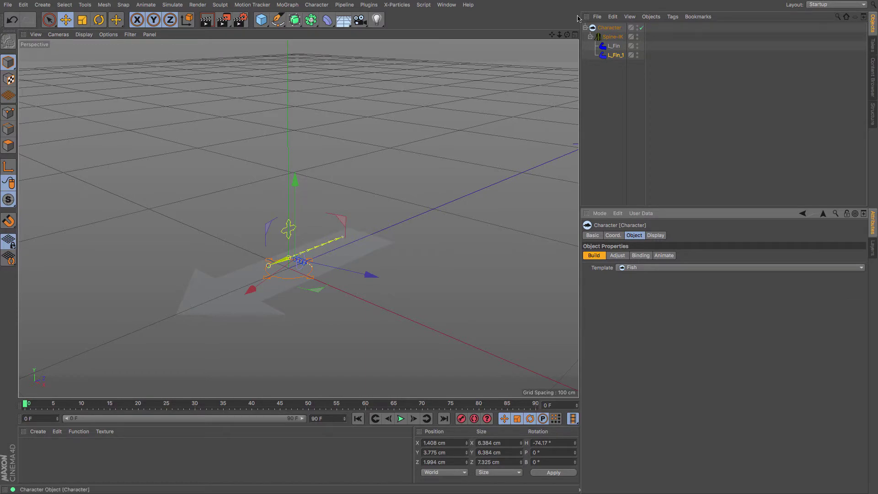
{"action": "left_click_drag", "start_coordinate": [558, 36], "coordinate": [567, 0]}
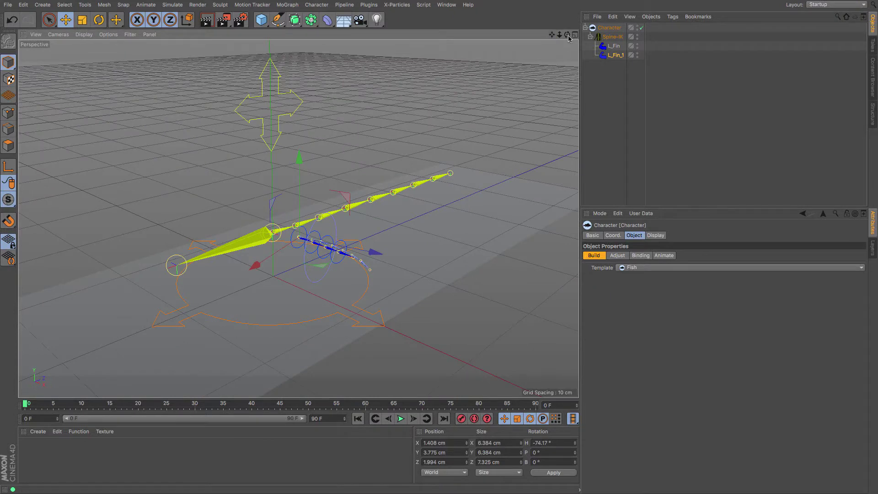
{"action": "left_click_drag", "start_coordinate": [567, 34], "coordinate": [538, 51]}
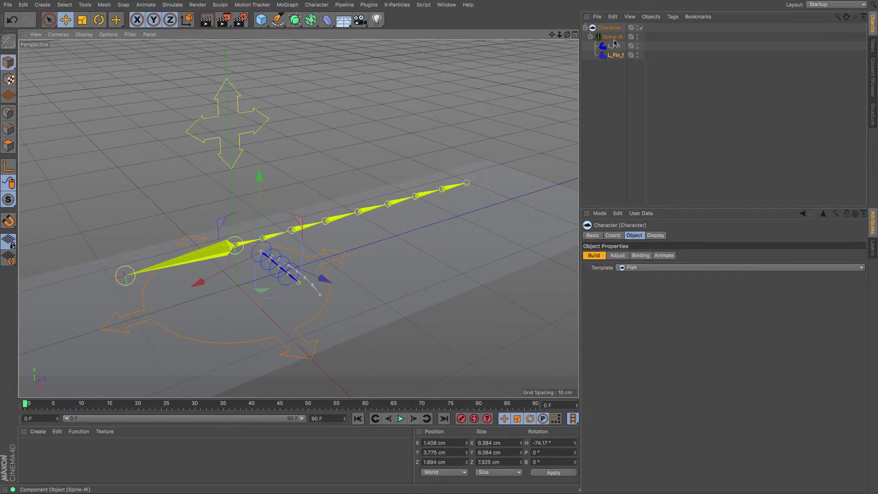
- Add a right-side Fin (IK) component under Spine-IK
{"action": "left_click", "coordinate": [616, 38]}
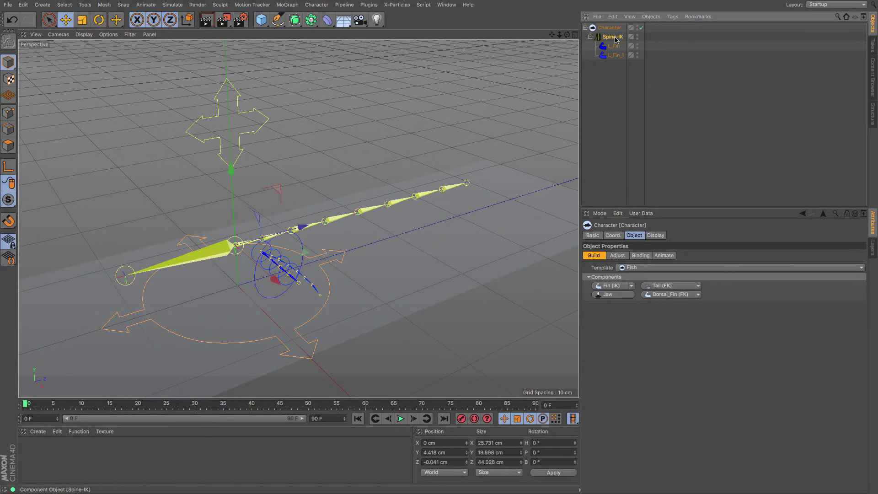
{"action": "left_click", "coordinate": [632, 286]}
{"action": "left_click", "coordinate": [613, 304]}
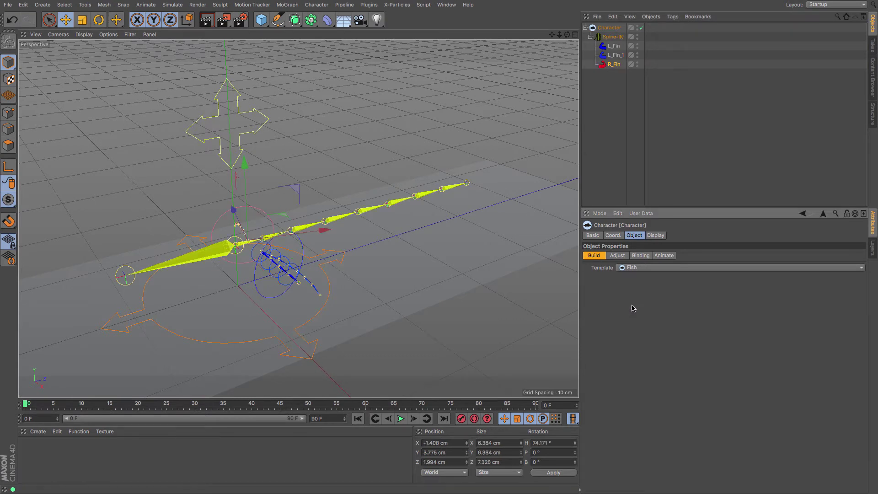
- Delete the extra left fin component L_Fin_1 from the character hierarchy
{"action": "left_click", "coordinate": [618, 56]}
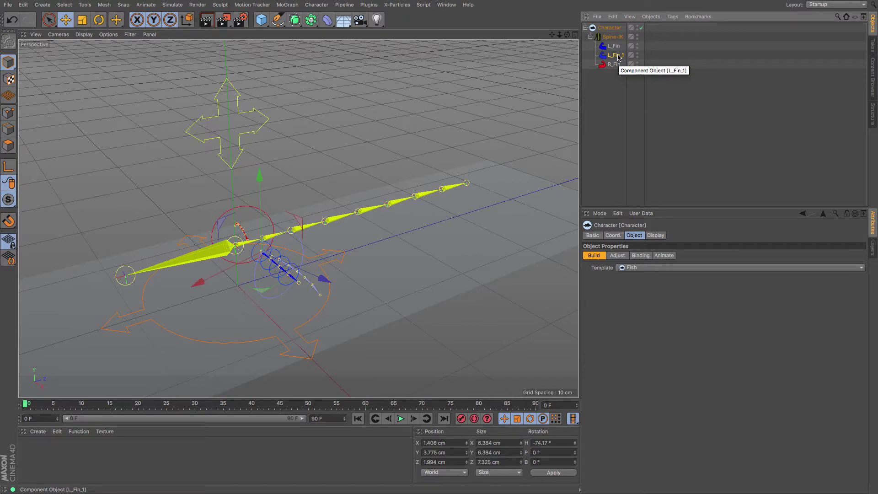
{"action": "key", "text": "Delete"}
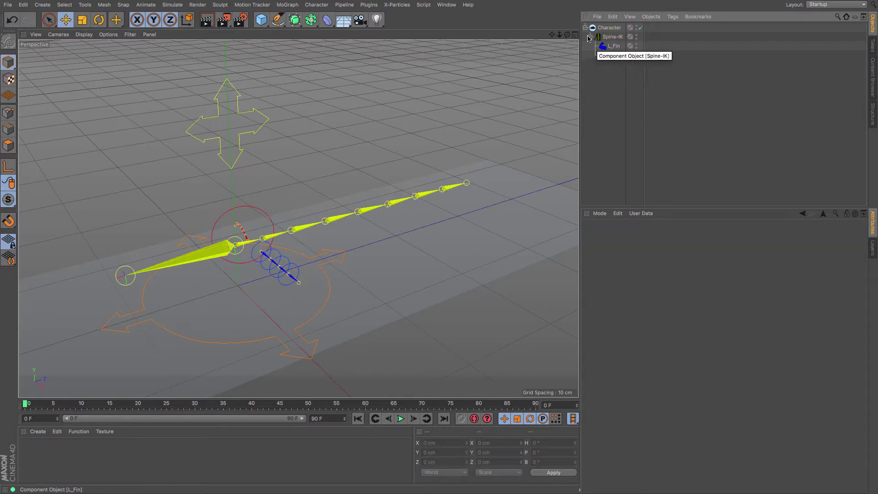
{"action": "left_click_drag", "start_coordinate": [297, 218], "coordinate": [297, 218], "text": "alt"}
{"action": "left_click_drag", "start_coordinate": [553, 35], "coordinate": [297, 218]}
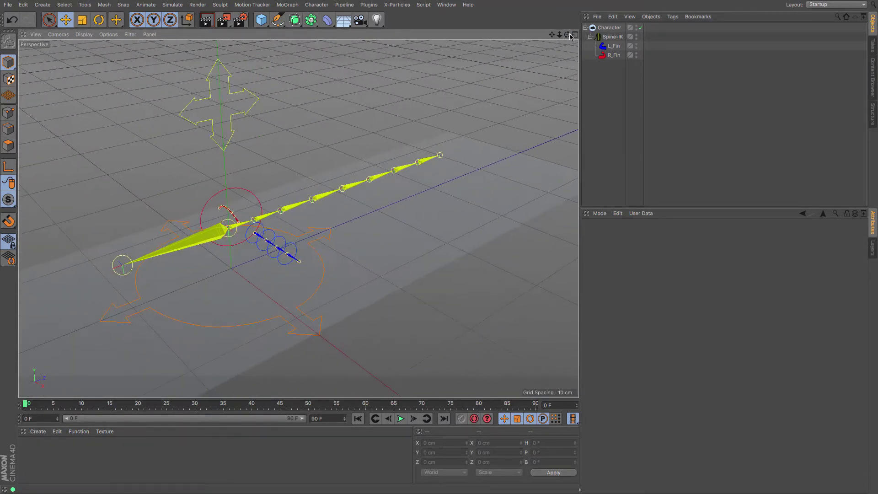
- Add the Jaw and Tail (IK) components under Spine-IK
{"action": "left_click", "coordinate": [608, 37]}
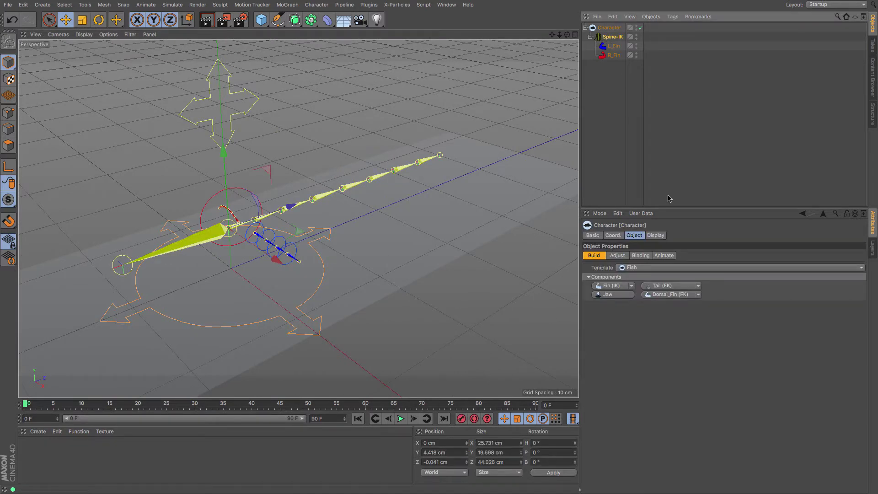
{"action": "left_click", "coordinate": [625, 296]}
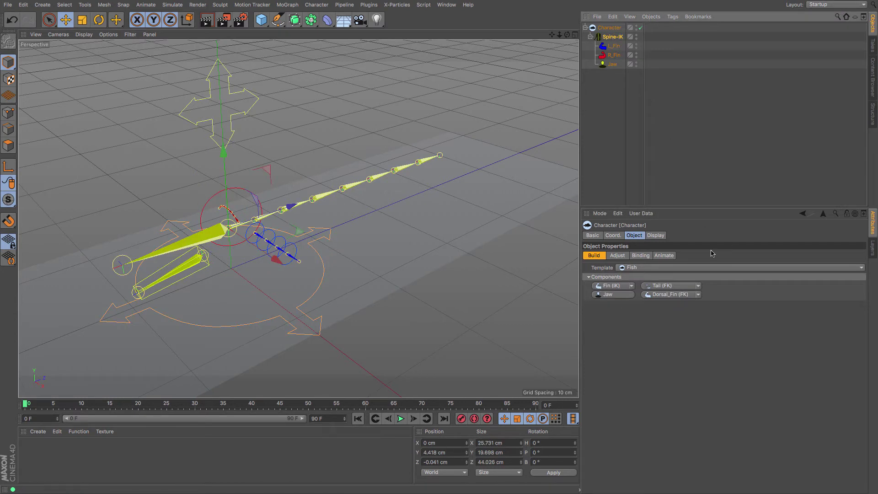
{"action": "left_click", "coordinate": [698, 285]}
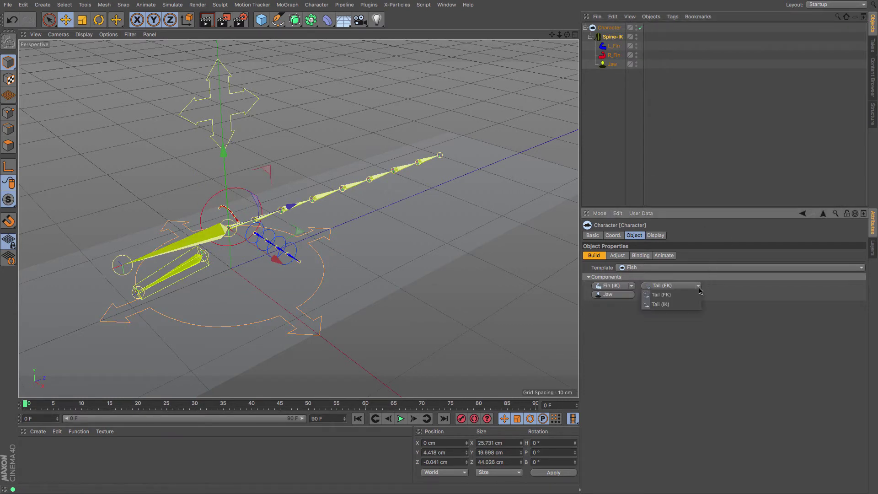
{"action": "left_click", "coordinate": [697, 303]}
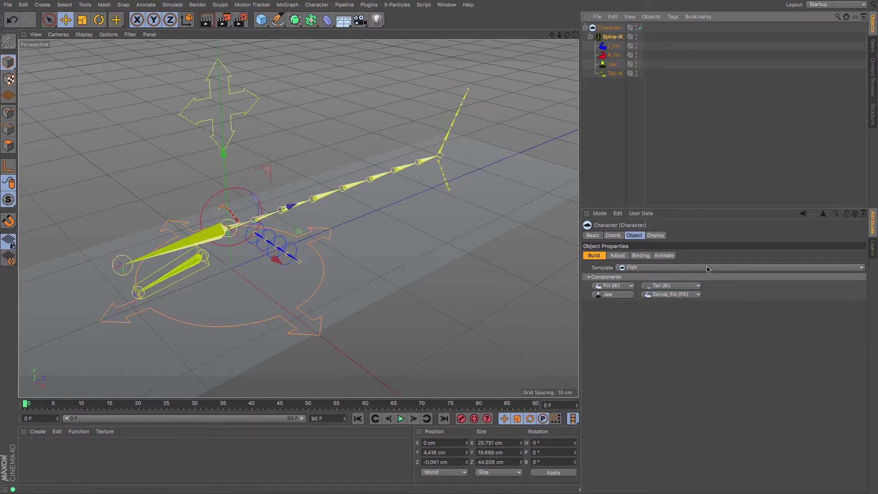
- Add a Dorsal_Fin (IK) component to the fish spine
{"action": "left_click", "coordinate": [698, 295]}
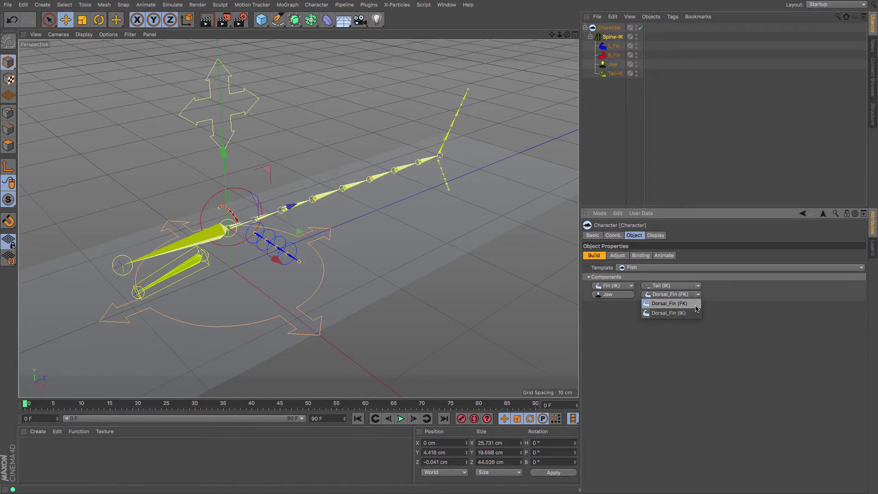
{"action": "left_click", "coordinate": [695, 305]}
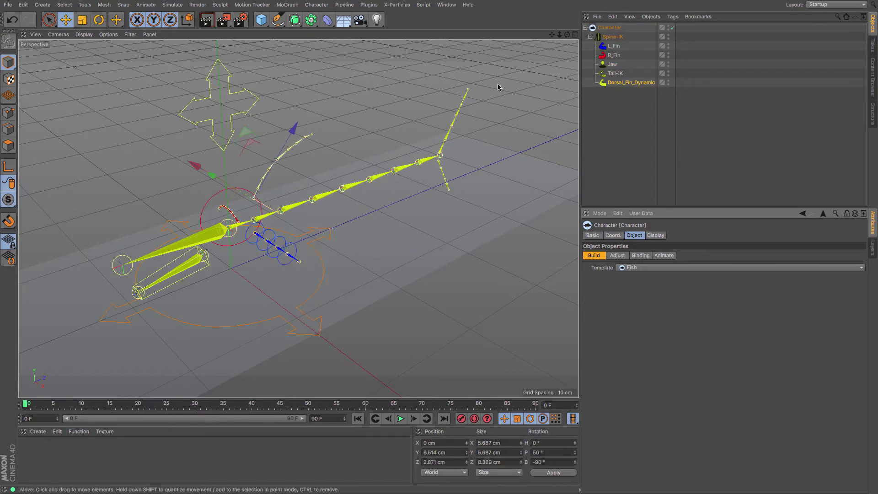
{"action": "left_click_drag", "start_coordinate": [567, 34], "coordinate": [382, 42]}
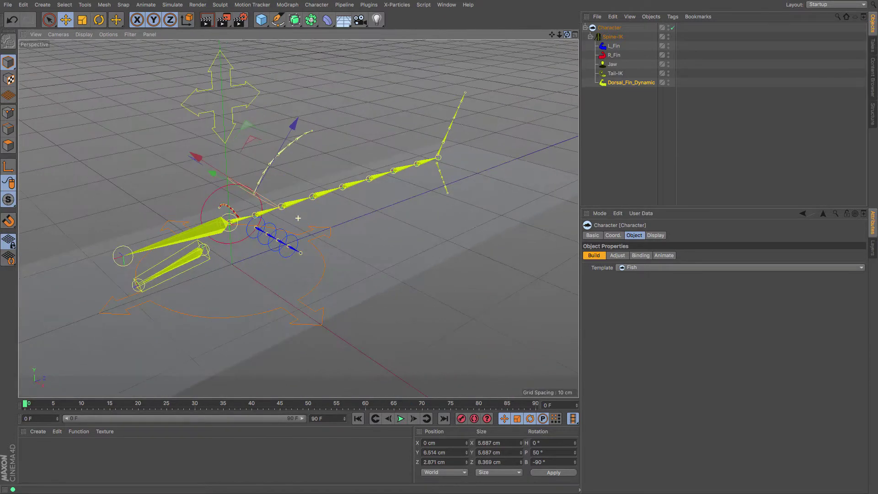
- Select the tail, jaw, right fin and spine components in turn to review the built fish rig
{"action": "left_click", "coordinate": [616, 74]}
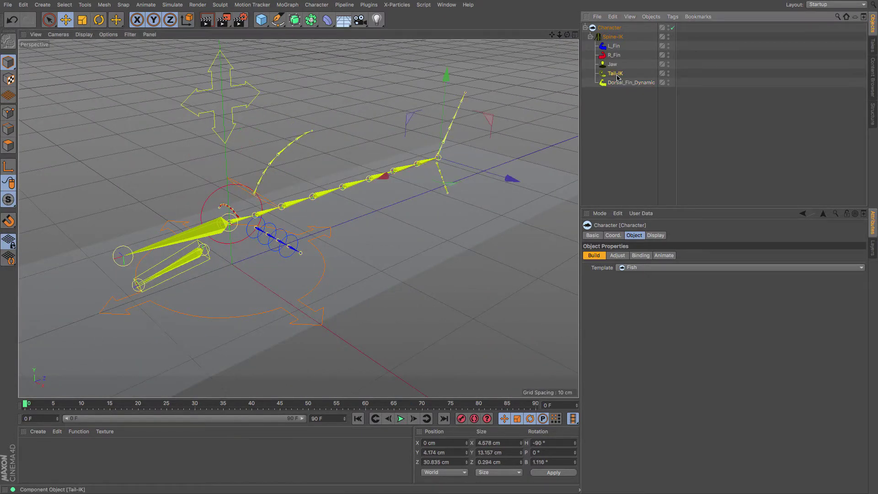
{"action": "left_click", "coordinate": [613, 64]}
{"action": "left_click", "coordinate": [615, 55]}
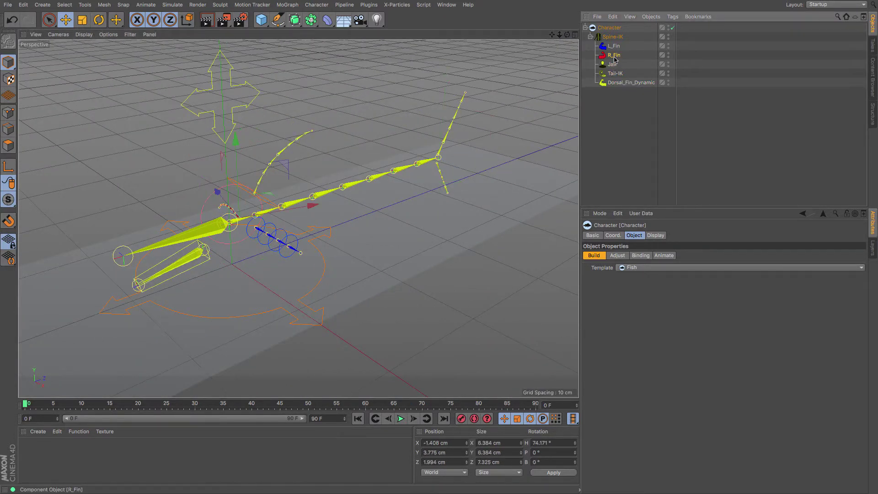
{"action": "left_click", "coordinate": [614, 37]}
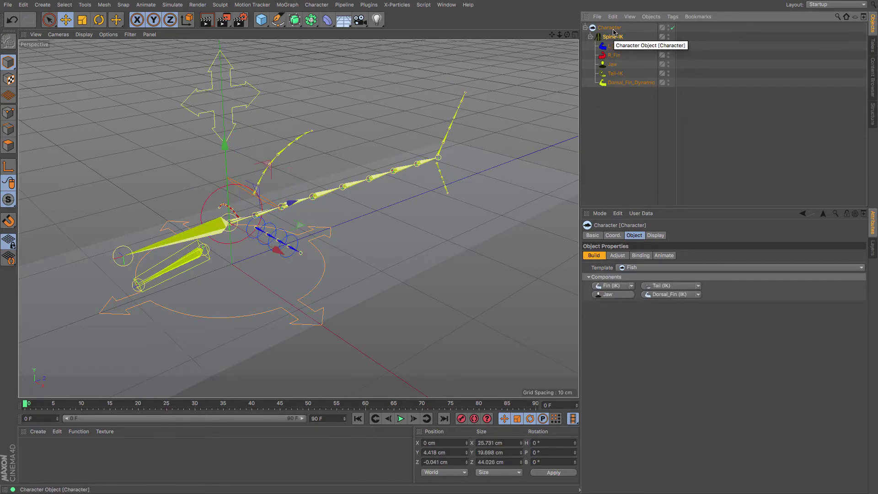
- Switch the fish character to Animate mode and check the Controls settings for the dorsal fin, tail, jaw and right fin
{"action": "left_click", "coordinate": [667, 259]}
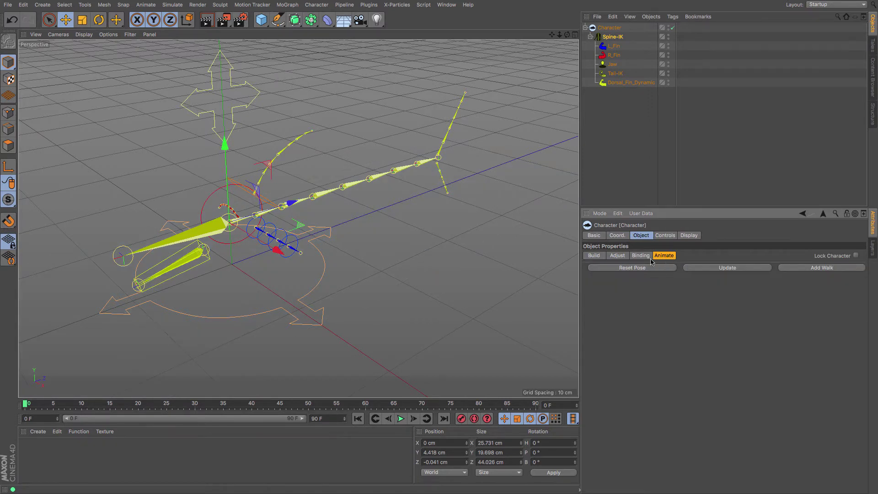
{"action": "left_click", "coordinate": [622, 84]}
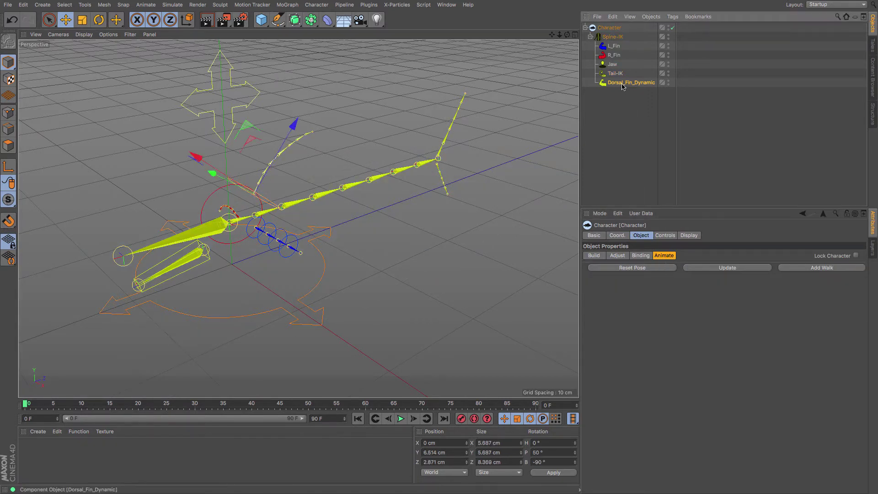
{"action": "left_click", "coordinate": [666, 236]}
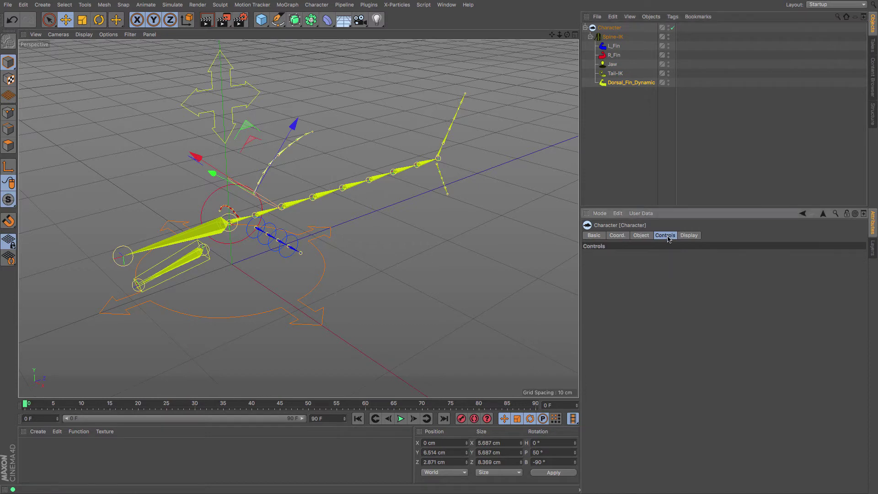
{"action": "left_click", "coordinate": [615, 74]}
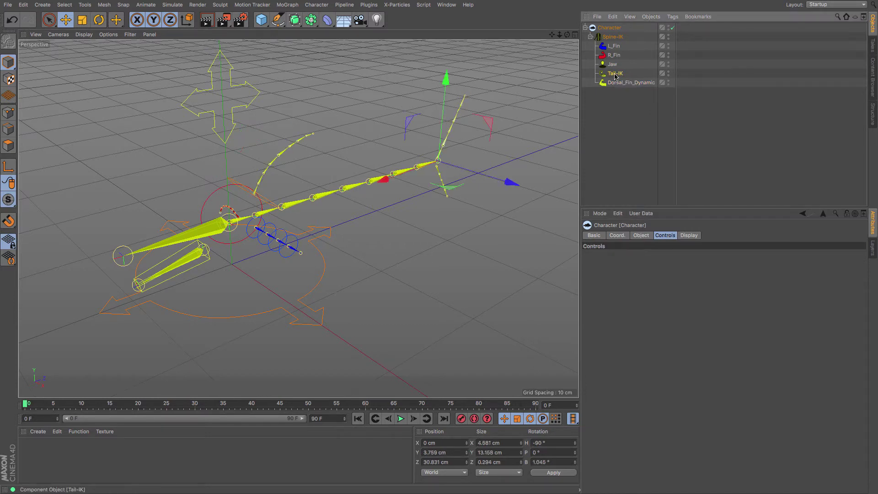
{"action": "left_click", "coordinate": [614, 67]}
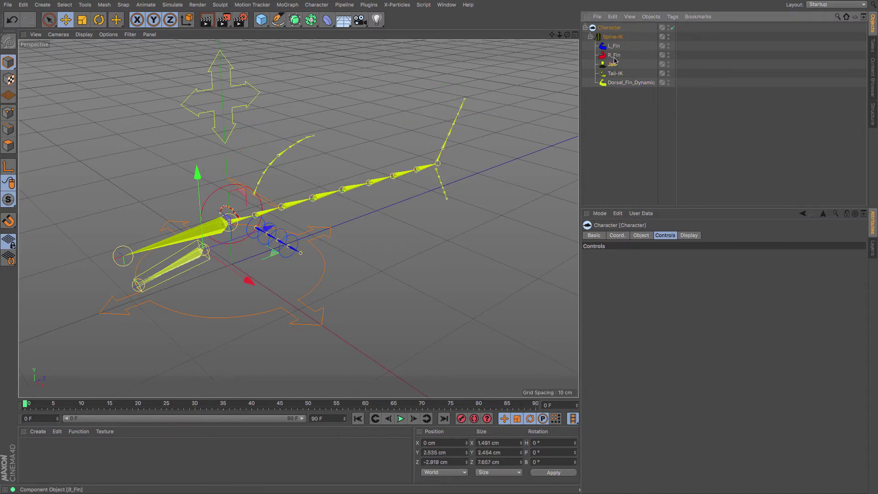
{"action": "left_click", "coordinate": [614, 55]}
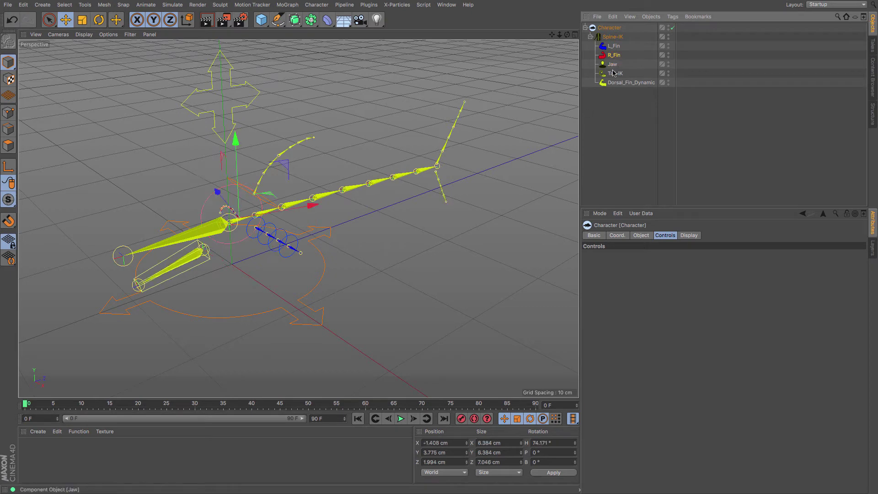
- Play the timeline to examine the fish rig's motion from different angles, stop playback and return to frame 0
{"action": "left_click", "coordinate": [401, 420]}
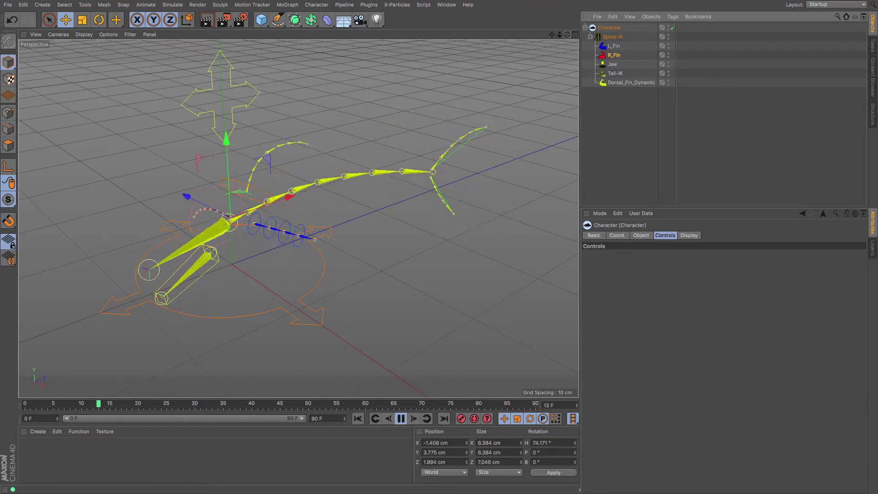
{"action": "left_click_drag", "start_coordinate": [567, 36], "coordinate": [705, 35]}
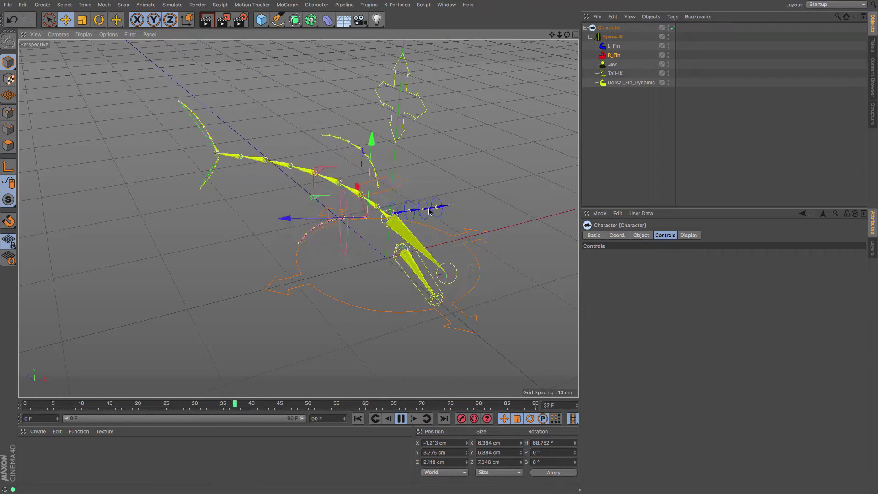
{"action": "left_click", "coordinate": [401, 419]}
{"action": "left_click_drag", "start_coordinate": [555, 36], "coordinate": [384, 294]}
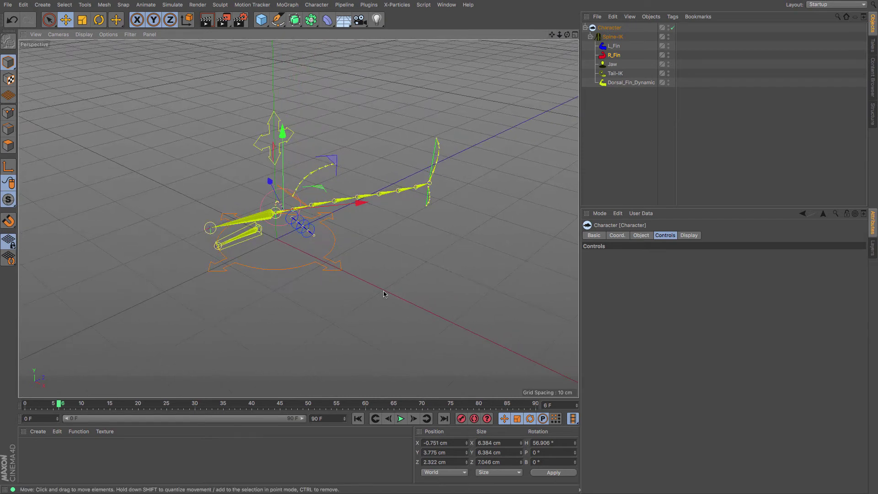
{"action": "left_click_drag", "start_coordinate": [60, 403], "coordinate": [25, 409]}
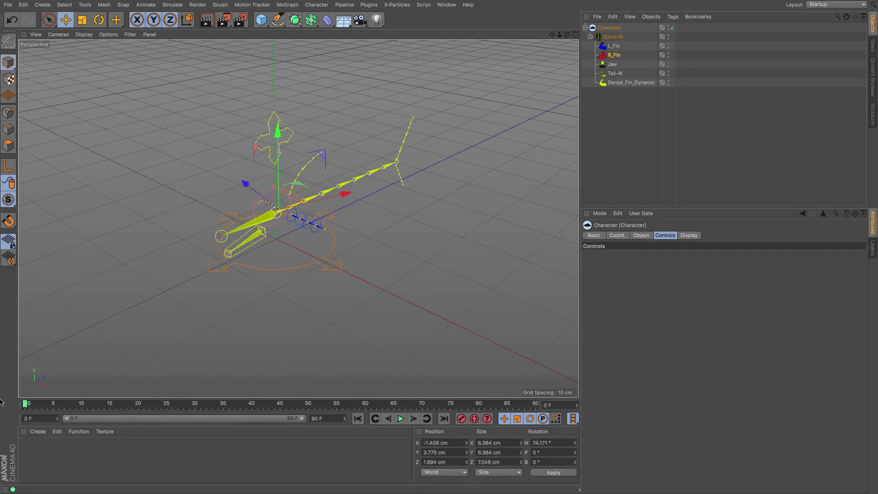
- During playback, set the spine's main controller to Speed 32%, Nose Wiggle 45° and Tail Wiggle 40°
{"action": "left_click", "coordinate": [263, 144]}
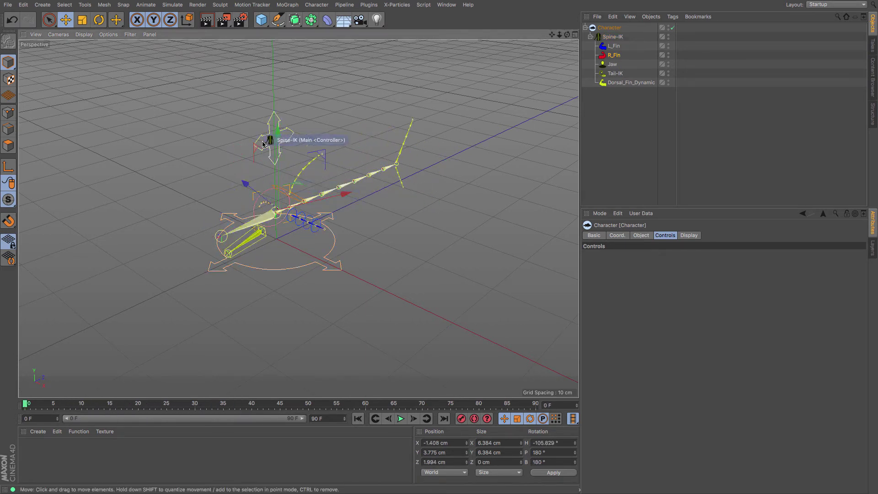
{"action": "left_click", "coordinate": [265, 152]}
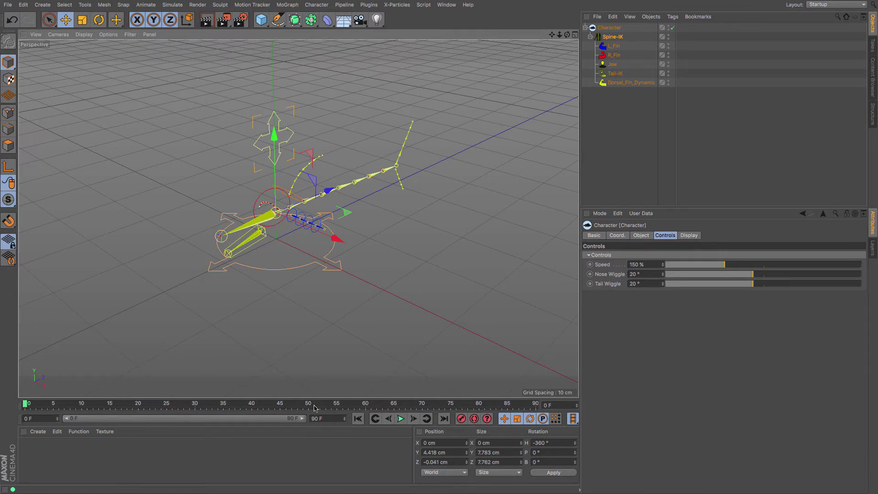
{"action": "left_click", "coordinate": [400, 418]}
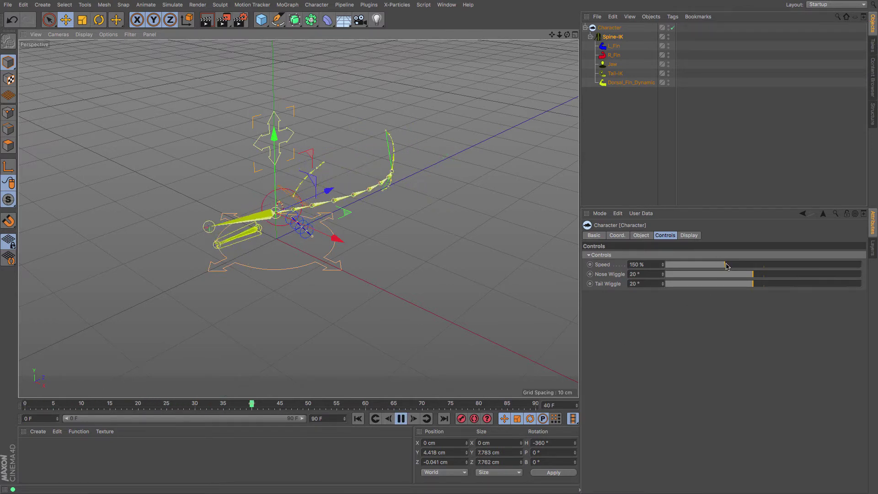
{"action": "left_click_drag", "start_coordinate": [727, 266], "coordinate": [680, 270]}
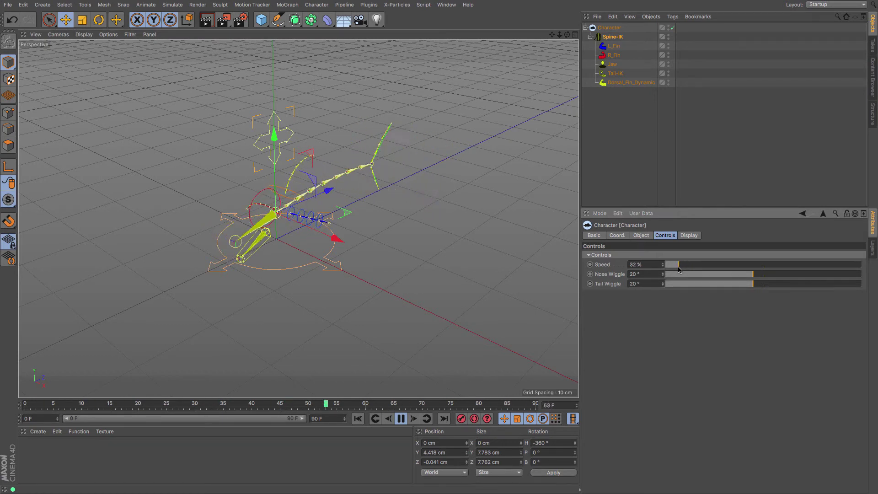
{"action": "left_click_drag", "start_coordinate": [753, 274], "coordinate": [854, 283]}
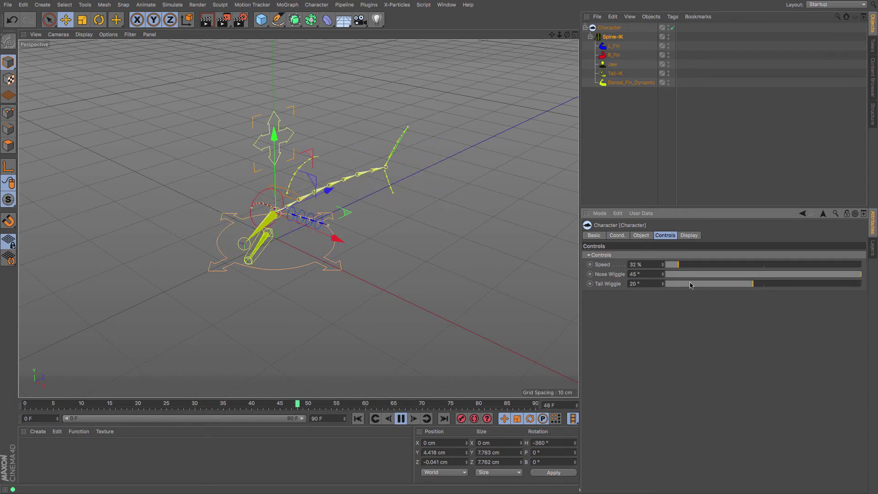
{"action": "left_click_drag", "start_coordinate": [739, 286], "coordinate": [838, 285]}
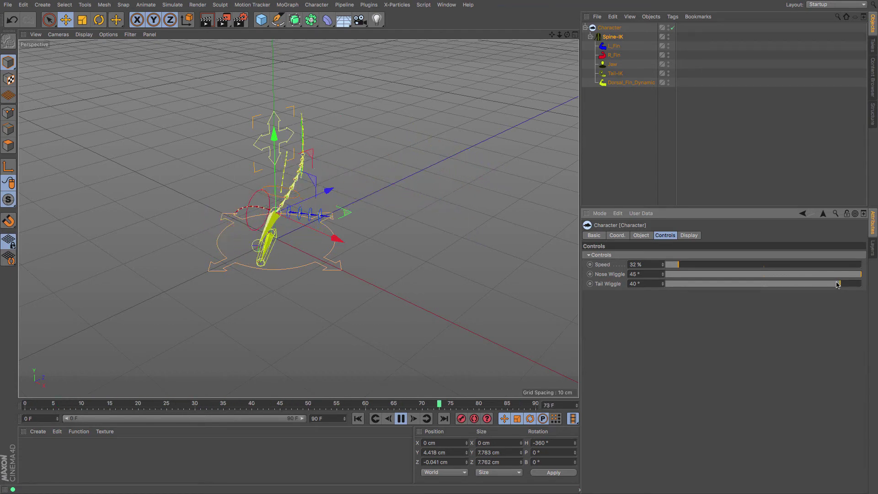
- Check the Controls settings of the fins, jaw, tail and dorsal fin, then stop playback and return to frame 0
{"action": "left_click", "coordinate": [614, 47]}
{"action": "left_click", "coordinate": [614, 55]}
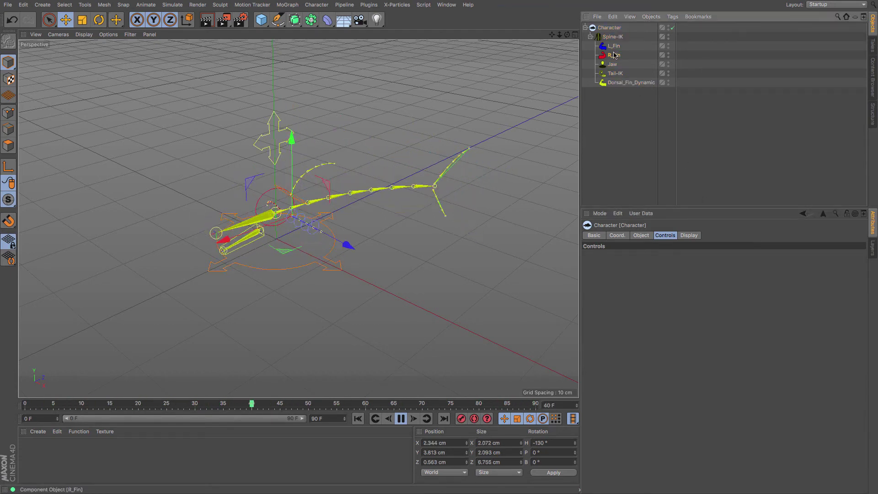
{"action": "left_click", "coordinate": [614, 64]}
{"action": "left_click", "coordinate": [615, 73]}
{"action": "left_click", "coordinate": [615, 83]}
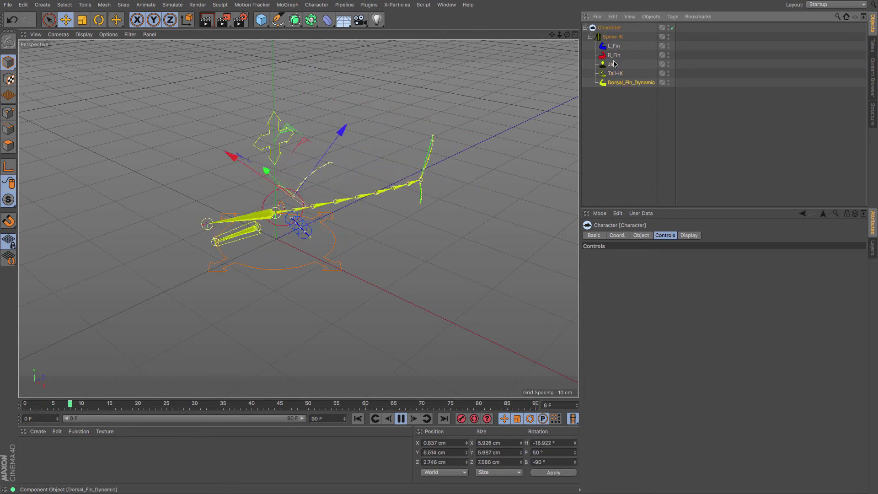
{"action": "left_click", "coordinate": [667, 168]}
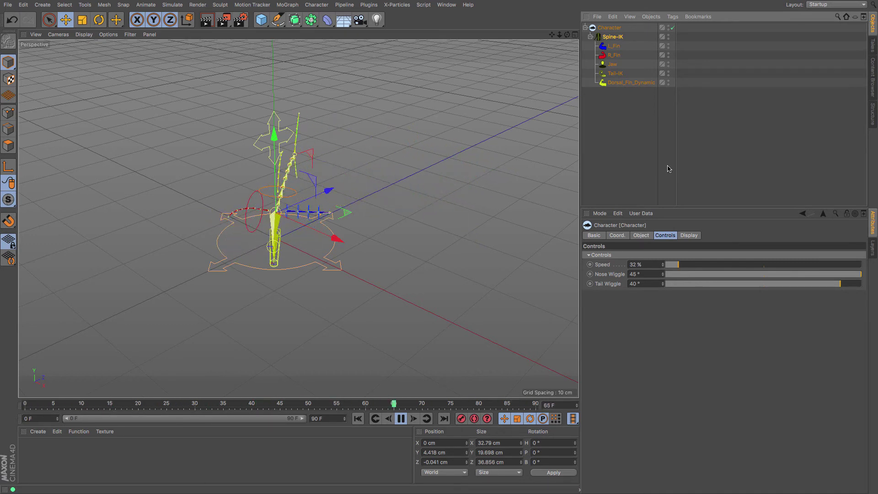
{"action": "left_click", "coordinate": [401, 418]}
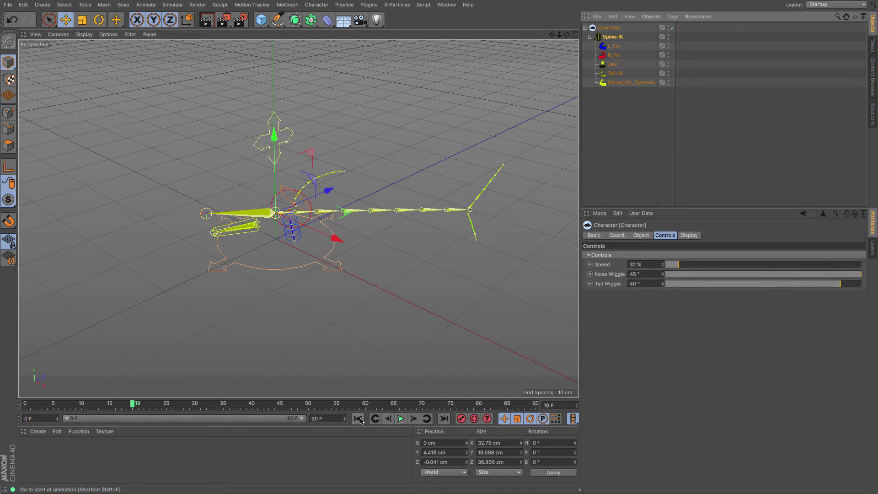
{"action": "left_click", "coordinate": [359, 419]}
- In the character's Adjust mode, move the middle spine joint tailward to about Z 15.3 cm and the joint behind the head to about Z 0.14 cm
{"action": "left_click", "coordinate": [609, 28]}
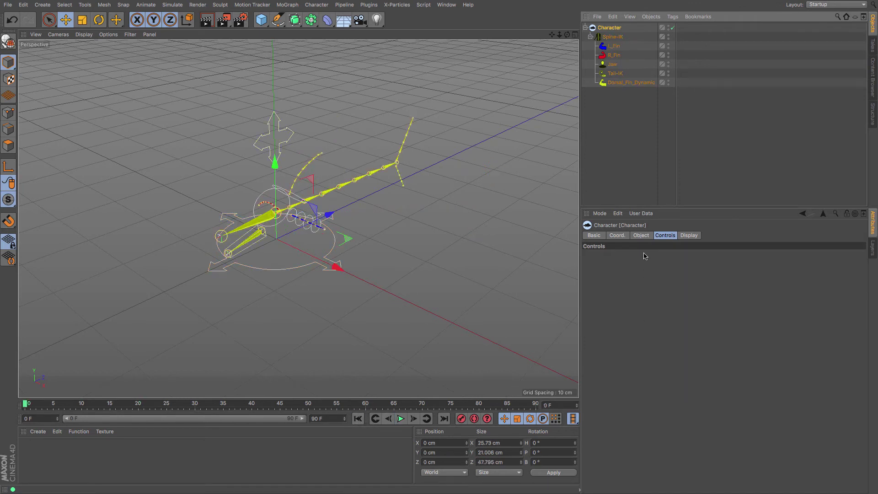
{"action": "left_click", "coordinate": [641, 236]}
{"action": "left_click", "coordinate": [618, 255]}
{"action": "scroll", "coordinate": [367, 227], "scroll_direction": "up", "scroll_amount": 5}
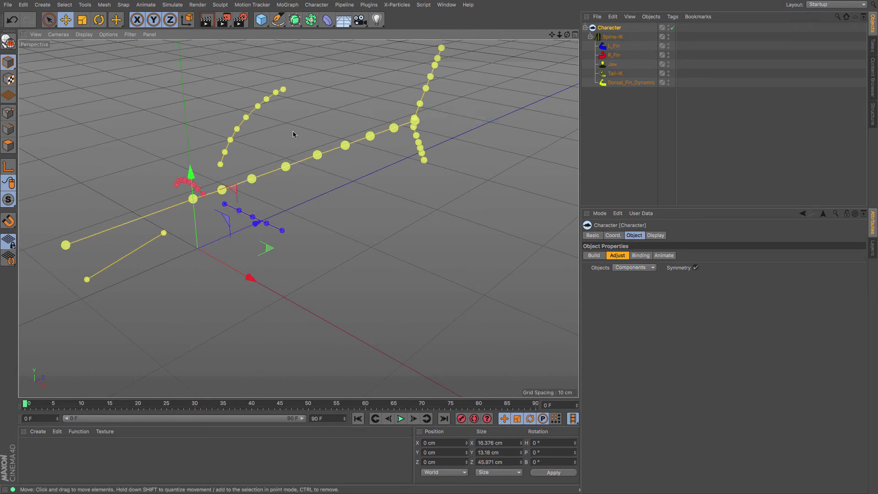
{"action": "left_click", "coordinate": [287, 170]}
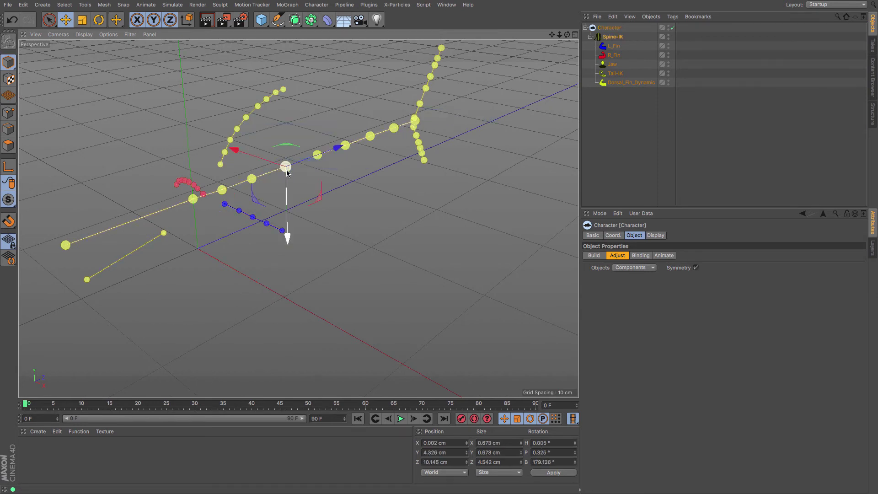
{"action": "left_click_drag", "start_coordinate": [338, 149], "coordinate": [368, 138]}
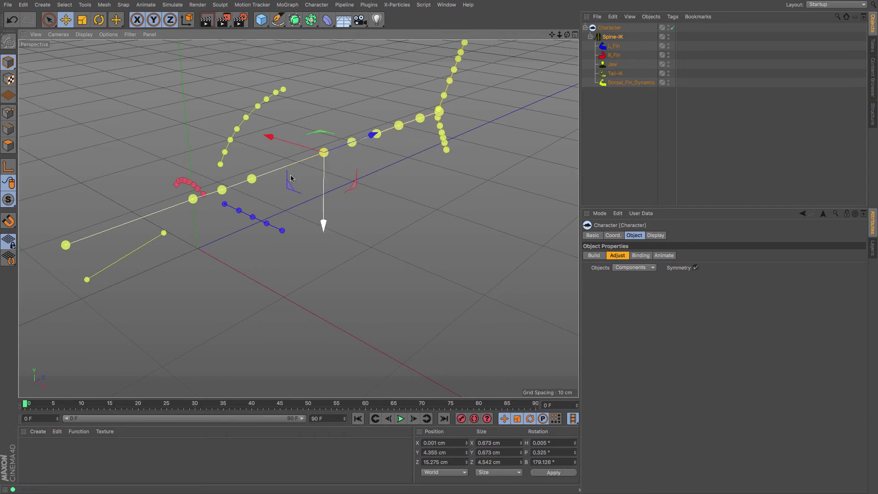
{"action": "left_click", "coordinate": [193, 199]}
{"action": "mouse_move", "coordinate": [254, 179]}
{"action": "left_mouse_down"}
{"action": "mouse_move", "coordinate": [229, 190]}
{"action": "mouse_move", "coordinate": [250, 191]}
{"action": "left_mouse_up"}
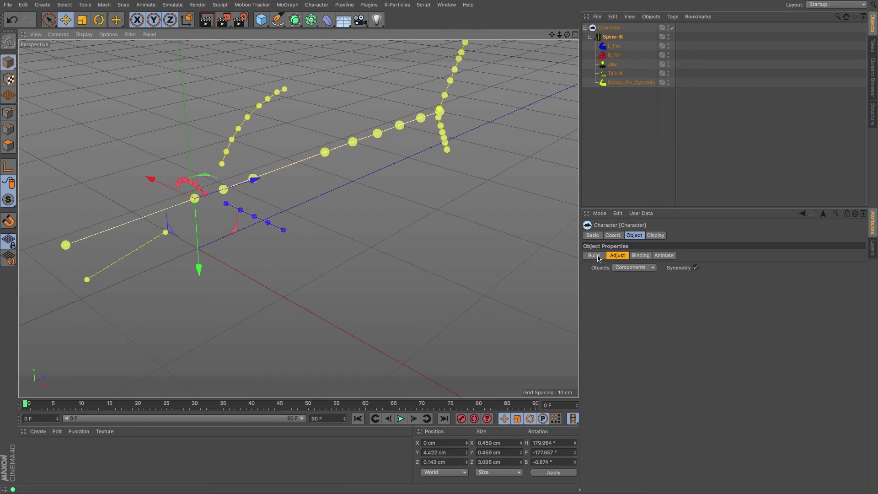
- Return the character to Animate mode, play the timeline and set the spine's Speed control to 45%
{"action": "left_click", "coordinate": [664, 255]}
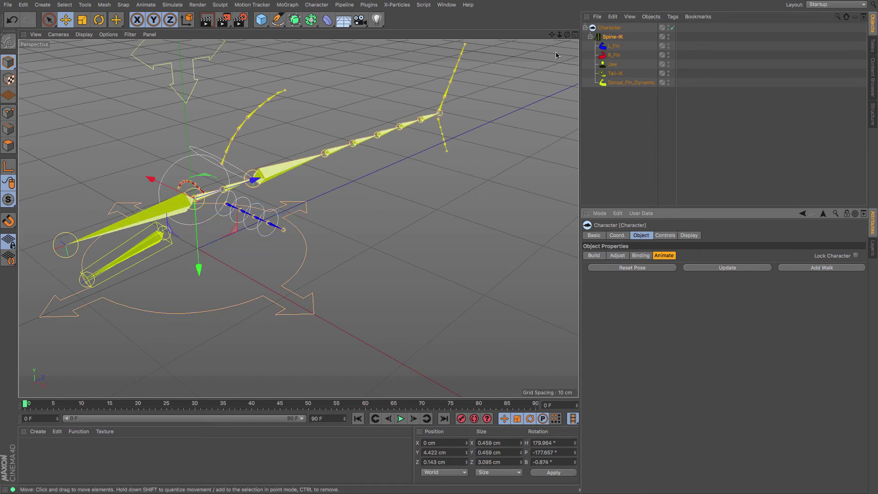
{"action": "left_click", "coordinate": [401, 419]}
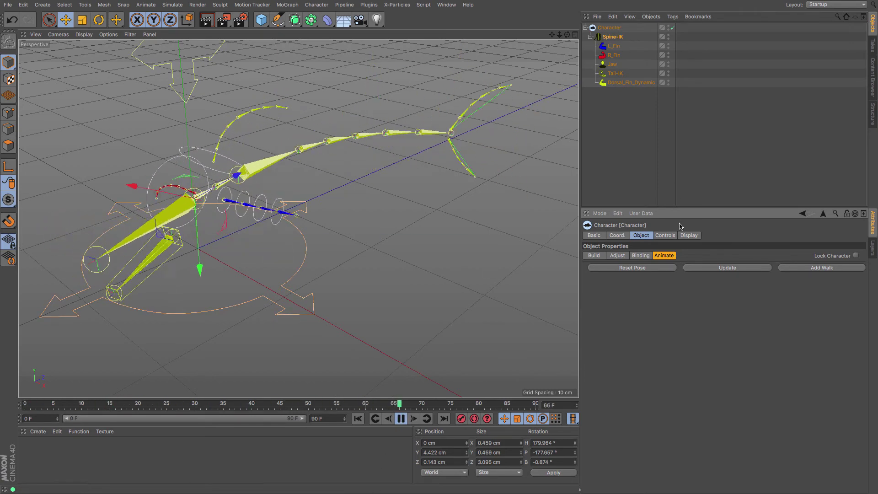
{"action": "left_click", "coordinate": [665, 235]}
{"action": "left_click", "coordinate": [683, 265]}
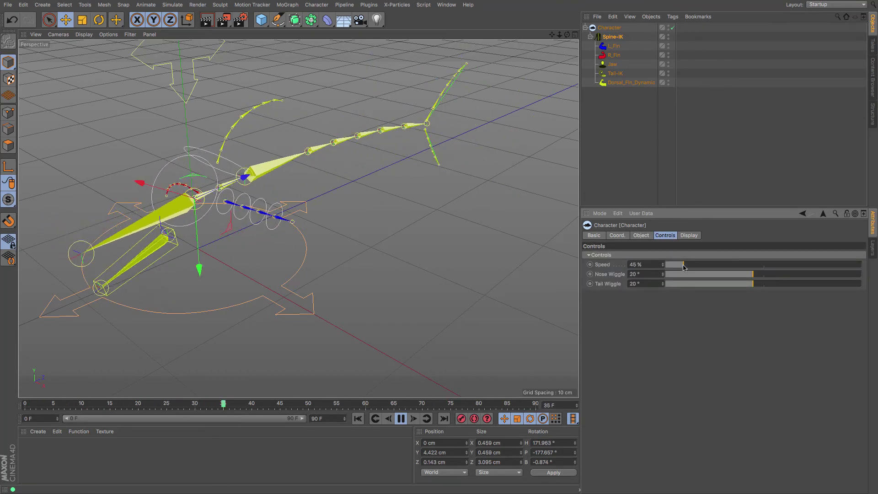